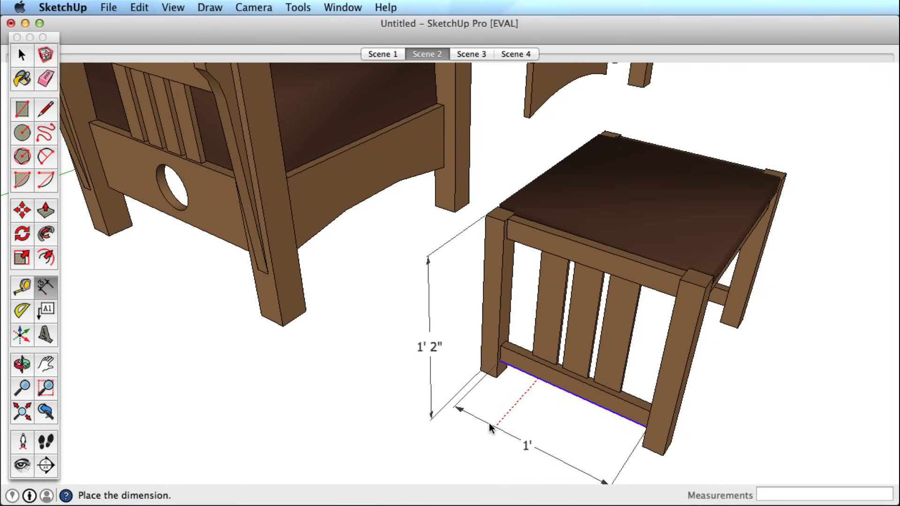
Step: Place the length dimension below the stool's lower rail, and dimension the chair leg's long vertical edge inside its component
left_click(488, 423)
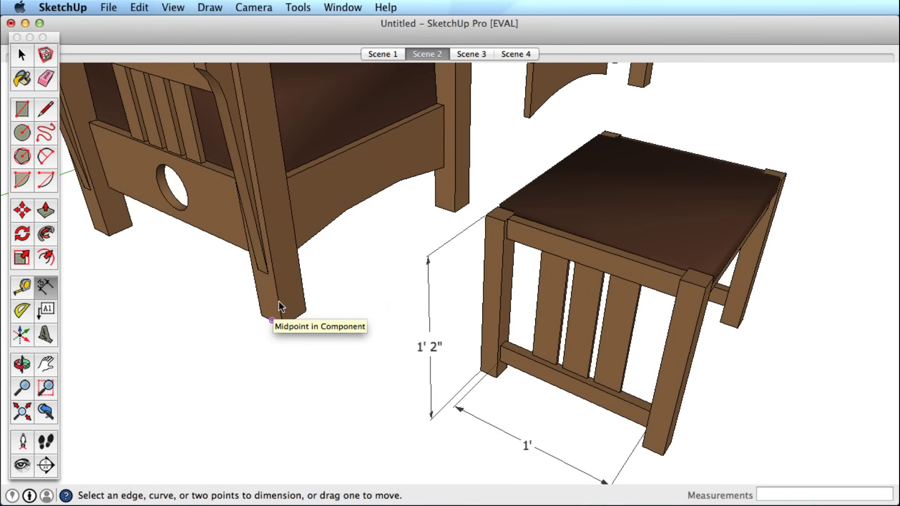
key("space")
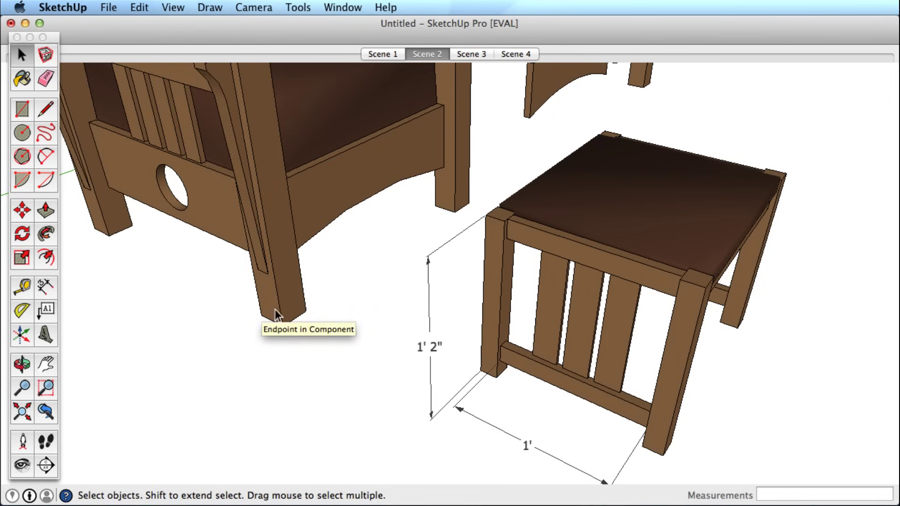
double_click(284, 292)
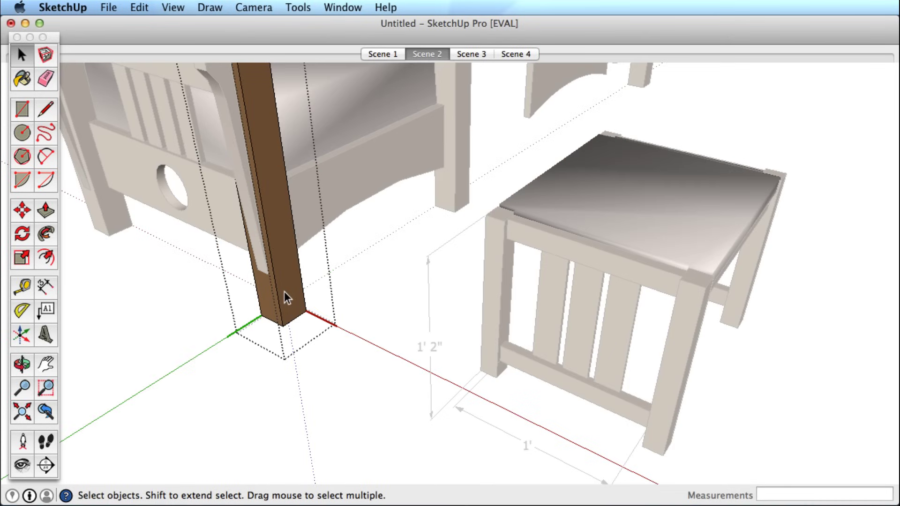
left_click(45, 286)
left_click(283, 319)
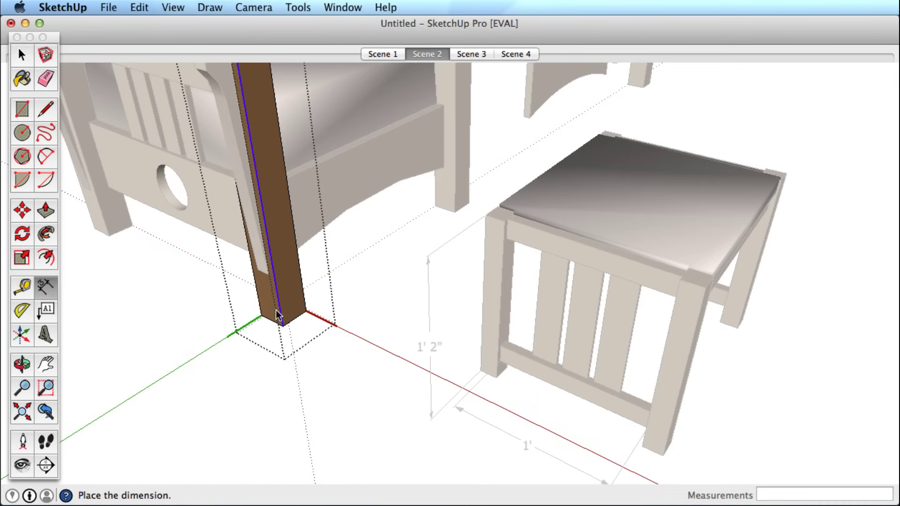
left_click(230, 328)
key("space")
left_click(259, 395)
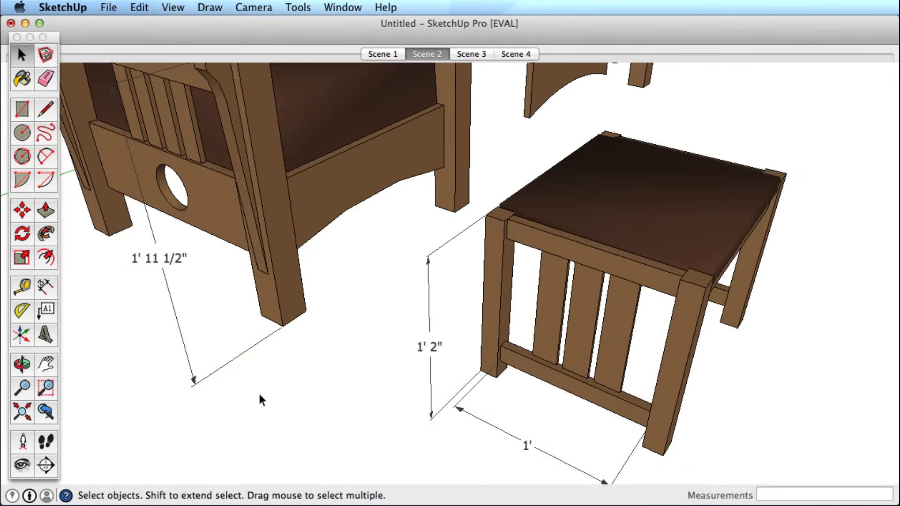
Step: In Scene 3, dimension the arched rail's length between its lower front corner and opposite upper corner, placing it below the board
left_click(469, 54)
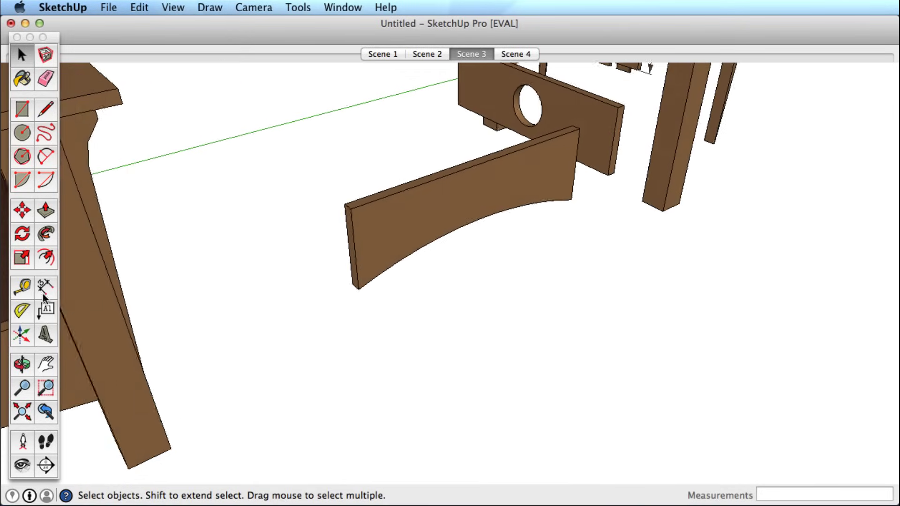
left_click(45, 286)
left_click(334, 307)
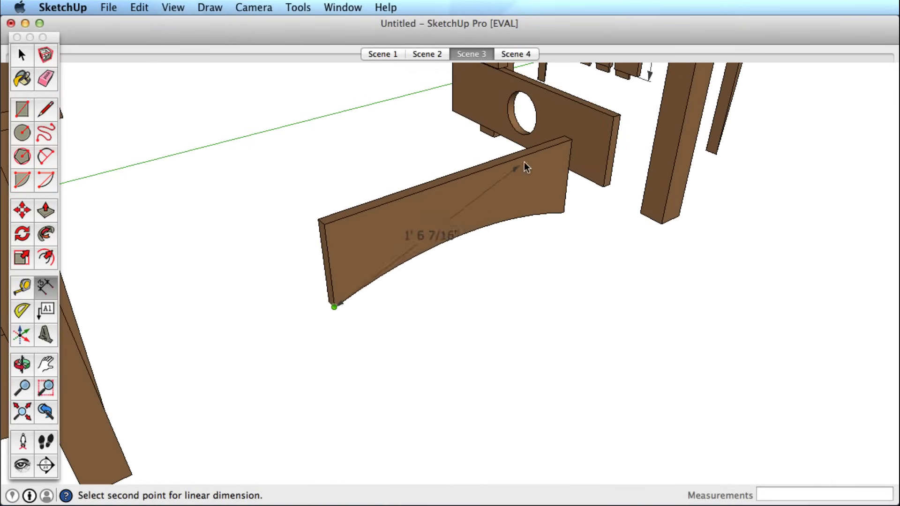
left_click(571, 139)
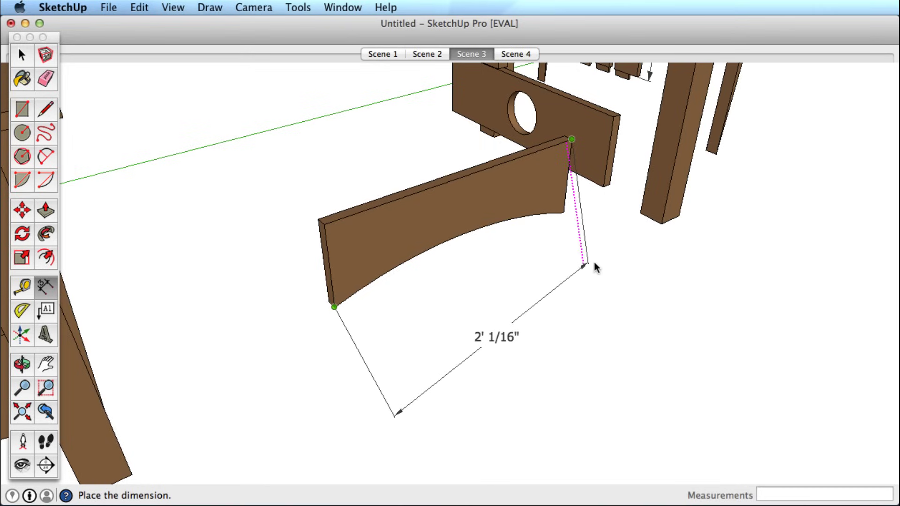
left_click(487, 291)
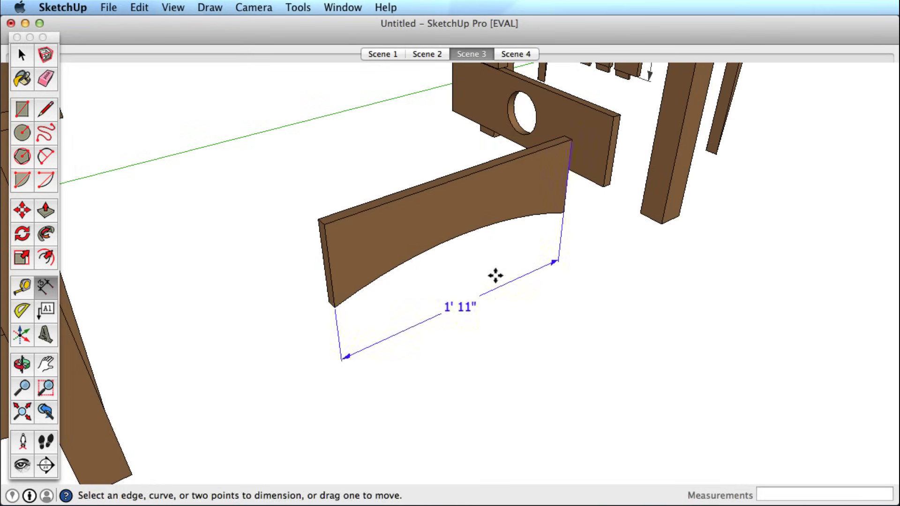
Step: Add a radius dimension to the rail's arched edge and a diameter dimension to the round hole in the board behind
left_click(438, 244)
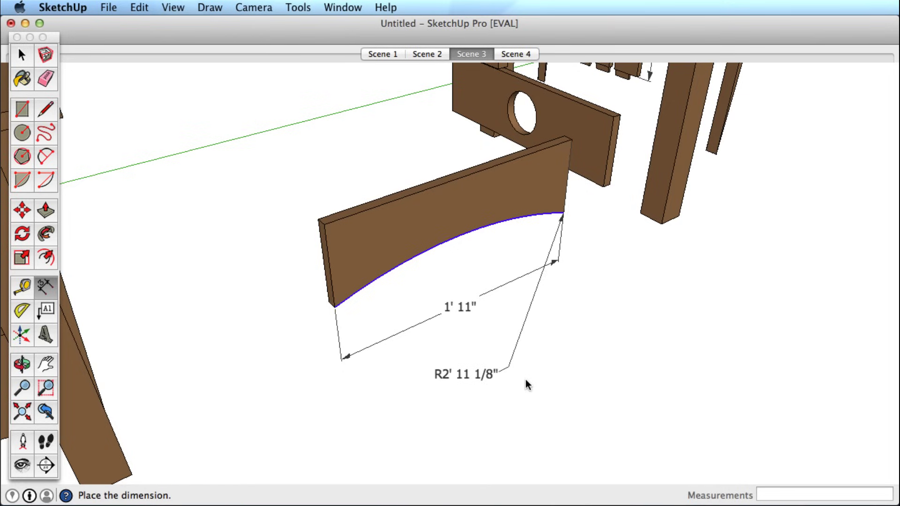
left_click(478, 387)
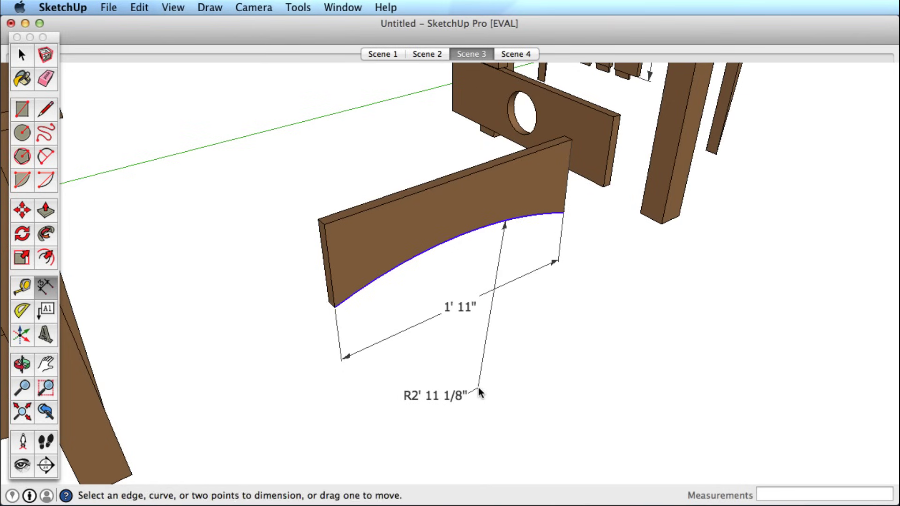
left_click(514, 130)
left_click(357, 176)
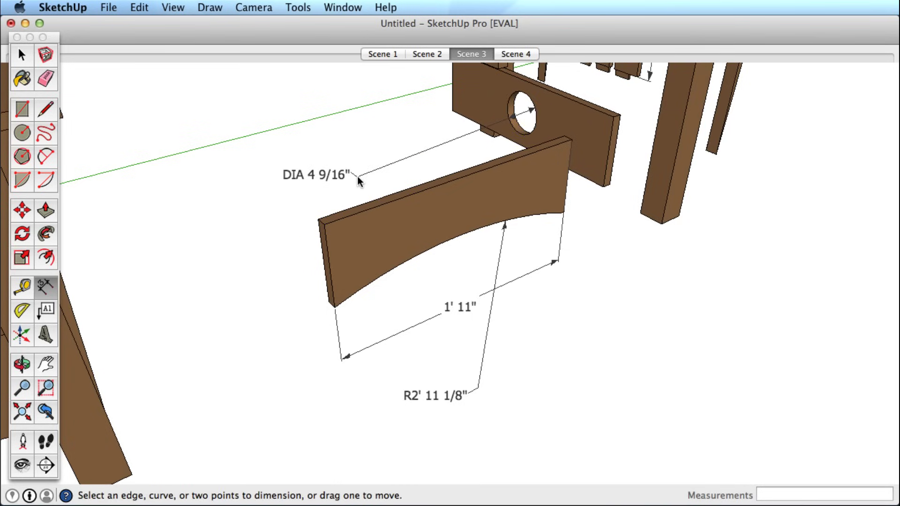
Step: In Scene 4, raise the wide slat's upper shoulder face by 3/8" with Push/Pull
left_click(525, 57)
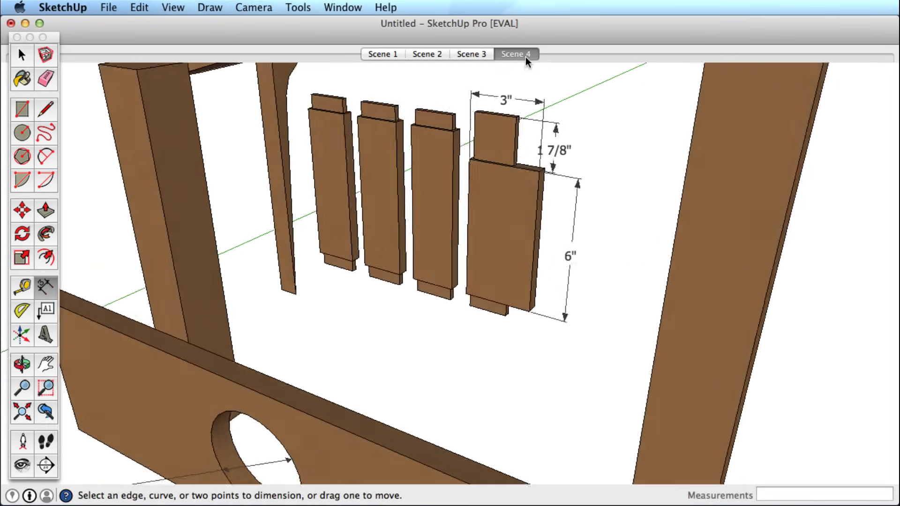
key("p")
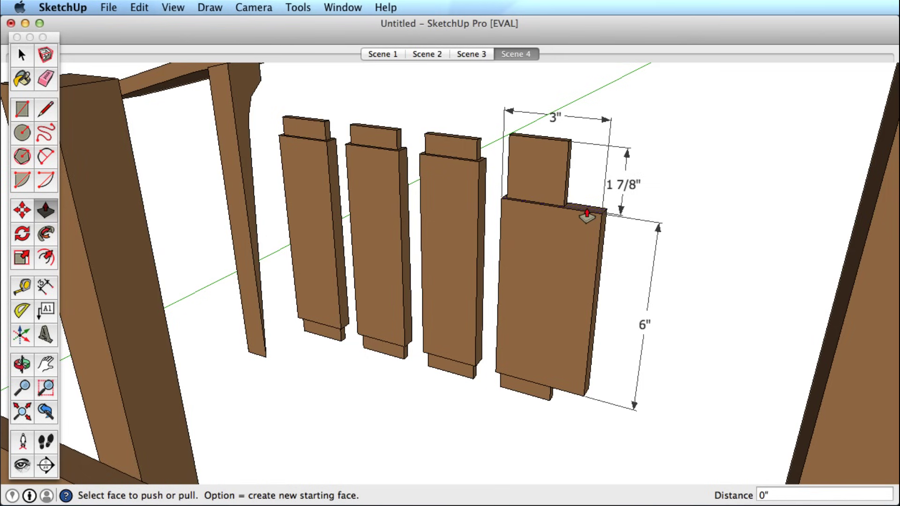
left_click(586, 216)
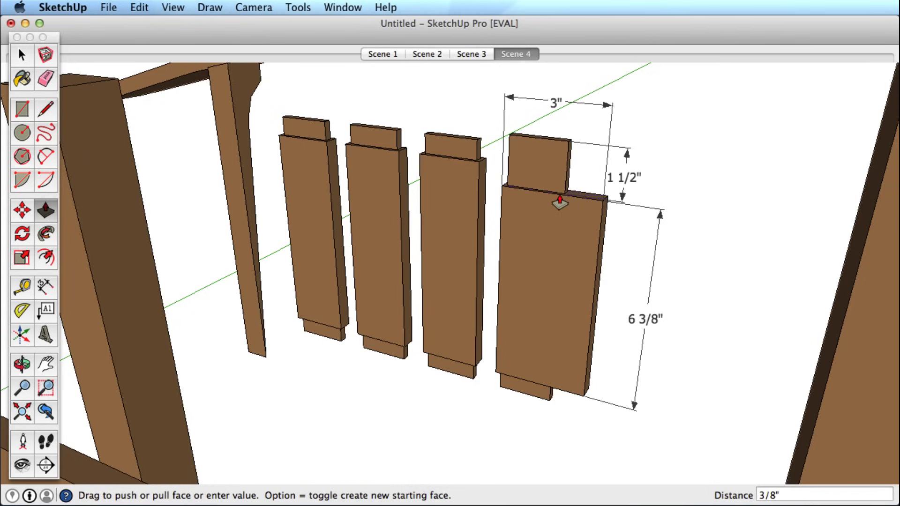
left_click(560, 202)
key("space")
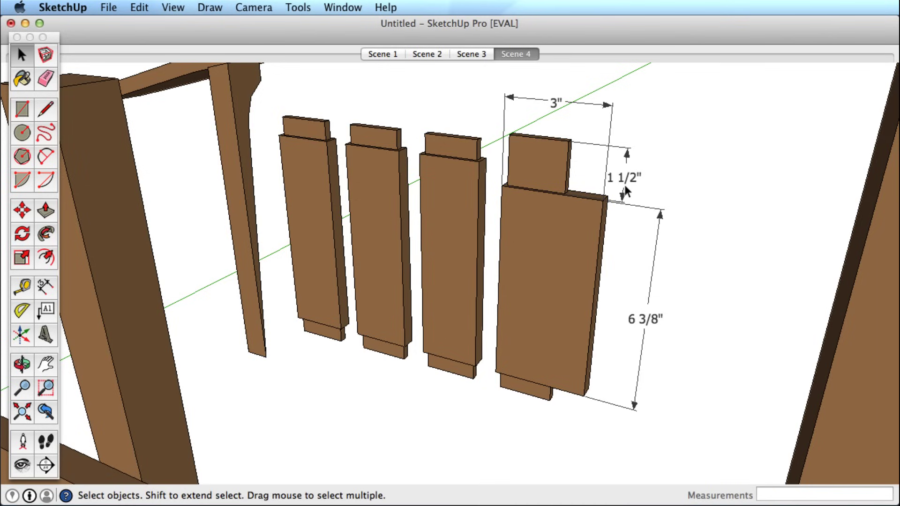
Step: Override the text of the wide slat's upper tenon height dimension with 4"
double_click(627, 179)
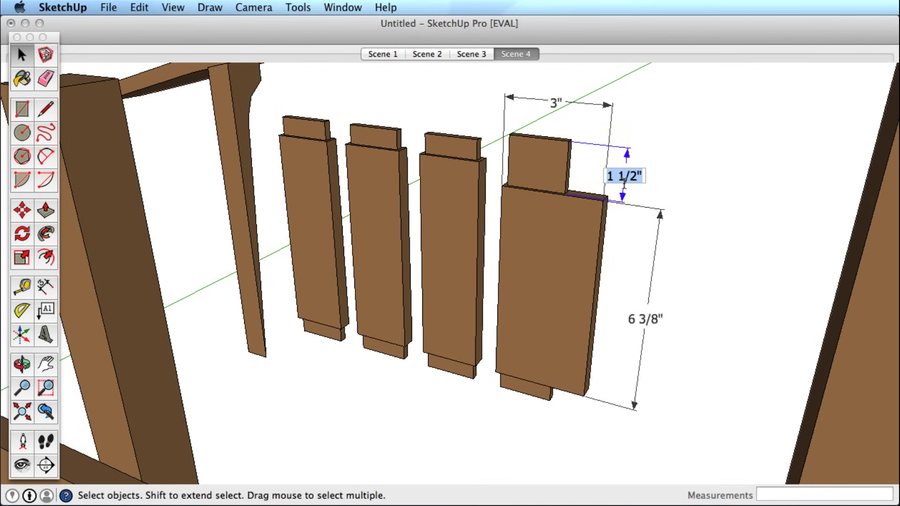
type("4\"")
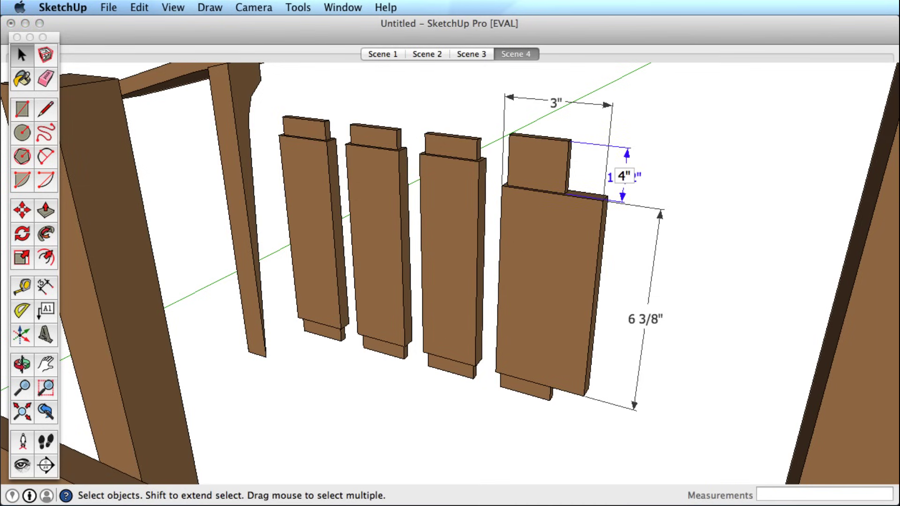
key("Return")
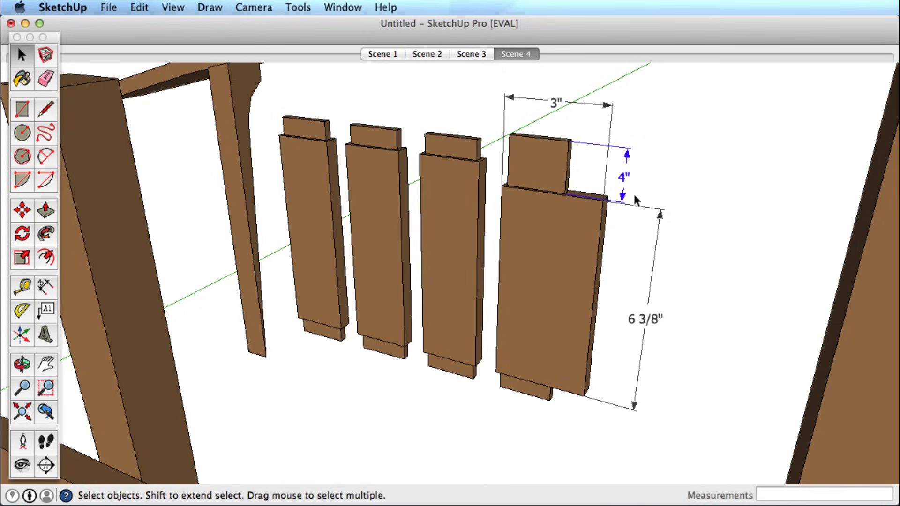
Step: Push the wide slat's upper shoulder face down by about 1 5/8"
key("p")
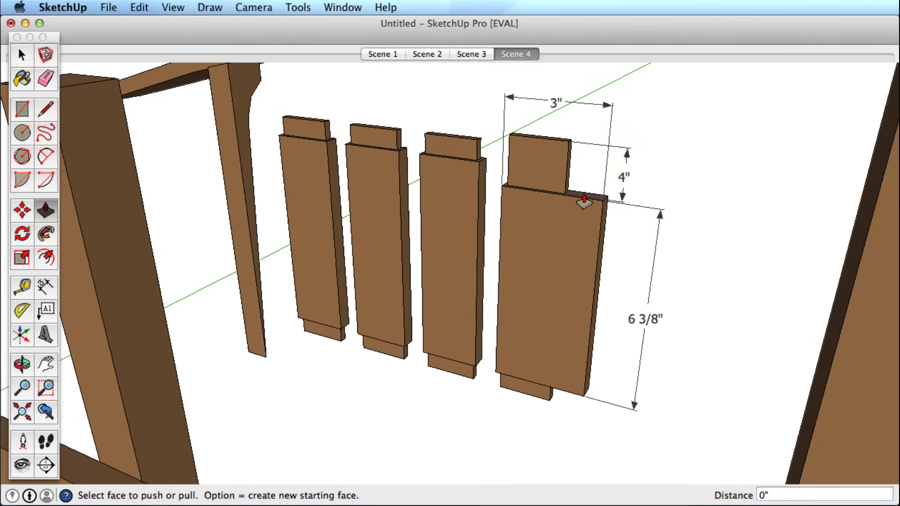
left_click_drag(583, 201, 567, 255)
key("space")
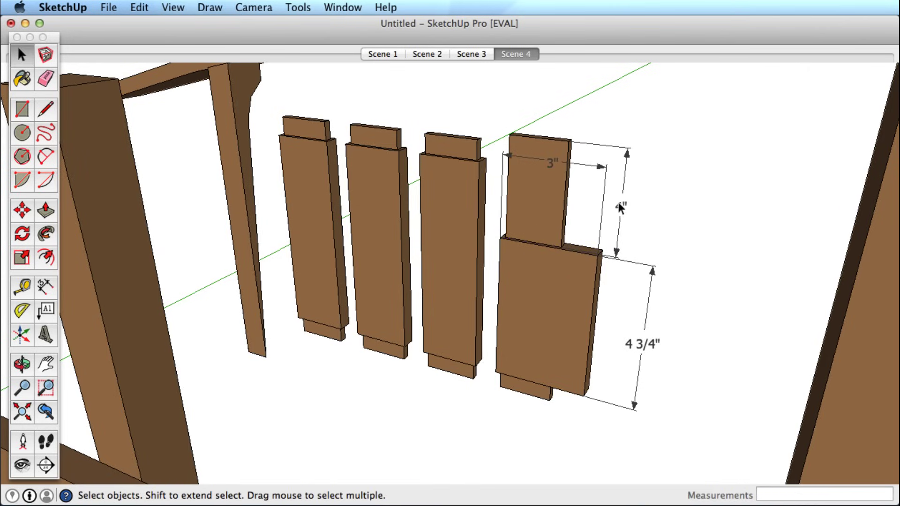
Step: Clear the custom text from the tenon height dimension to restore its automatic measurement
double_click(620, 206)
key("BackSpace")
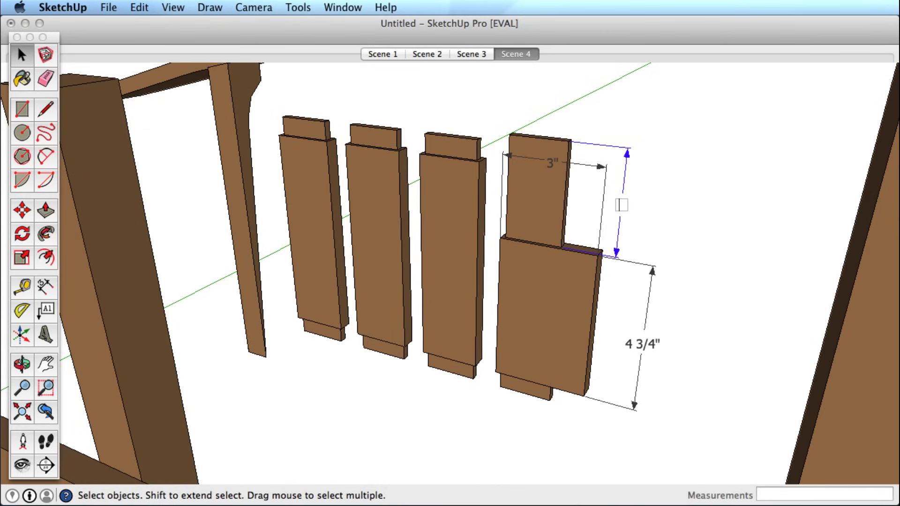
left_click(660, 215)
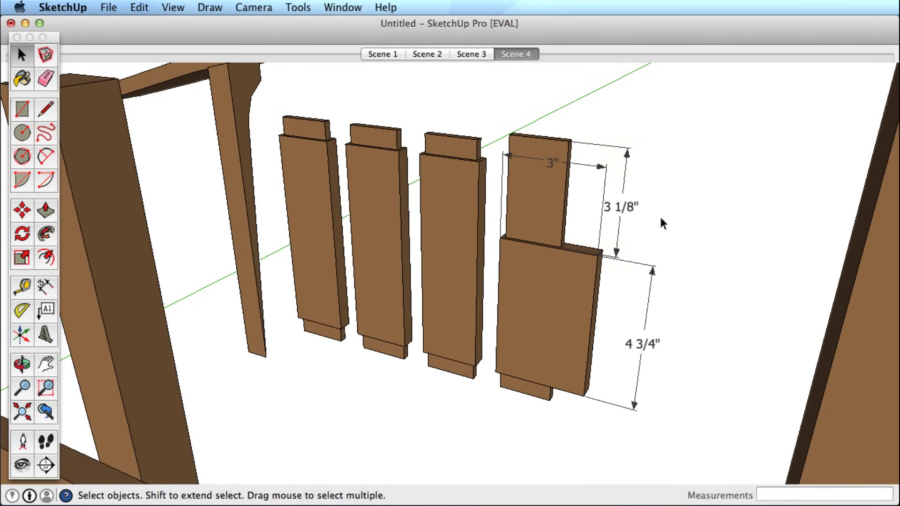
Step: Push the wide slat's upper shoulder face down by another 1/16"
key("p")
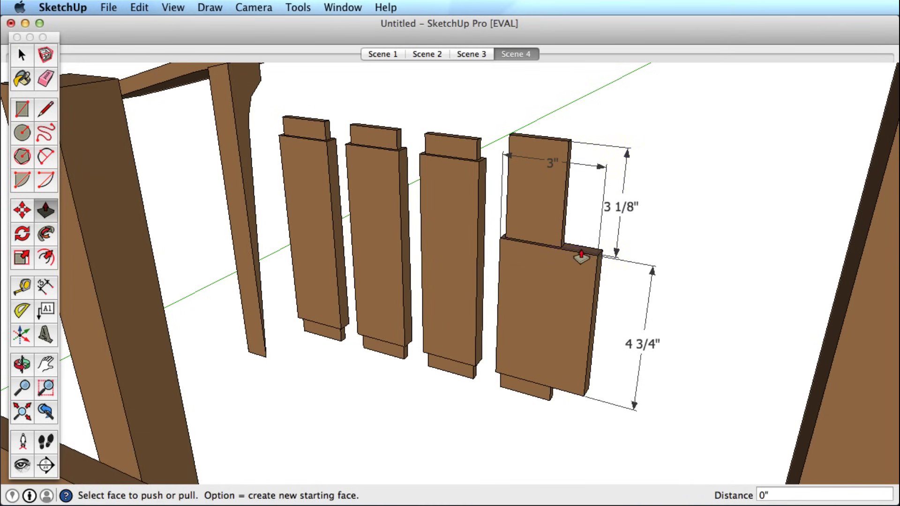
left_click(582, 251)
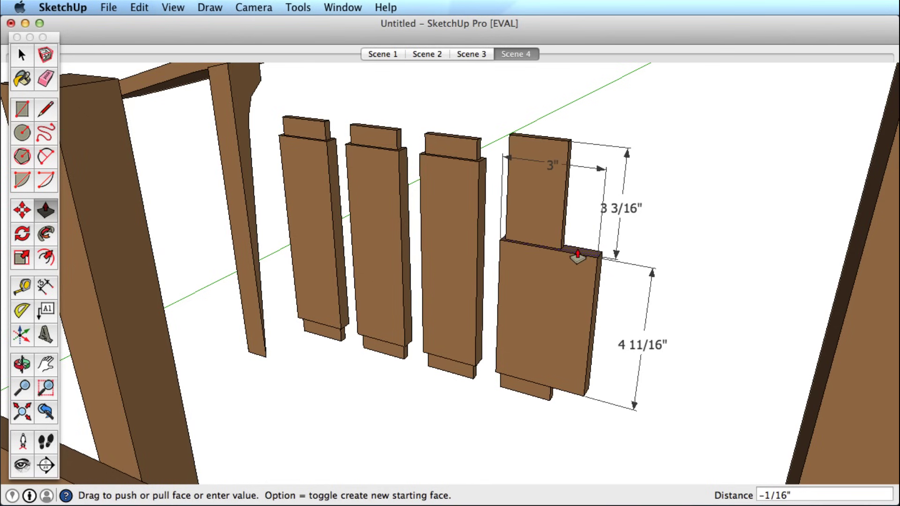
left_click(578, 249)
Step: Open the model's dimension settings and examine the font, text color and leader line endpoint options
left_click(343, 7)
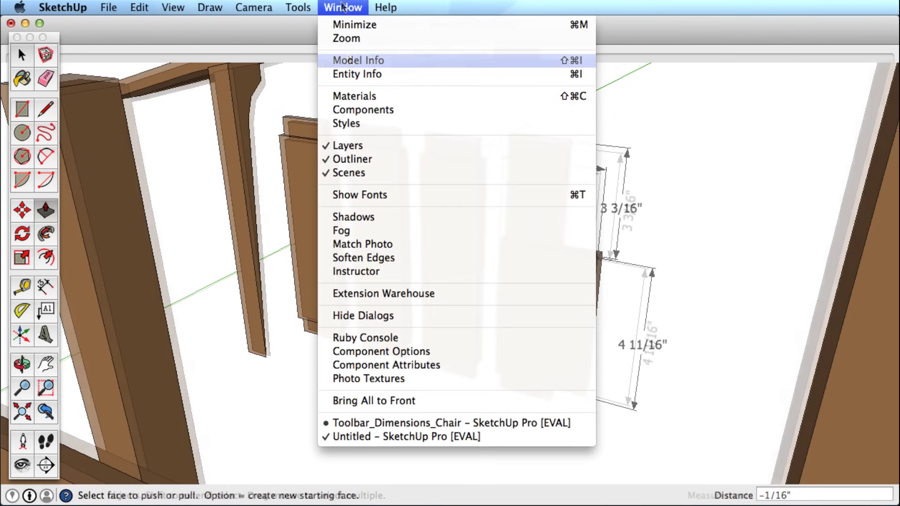
left_click(348, 60)
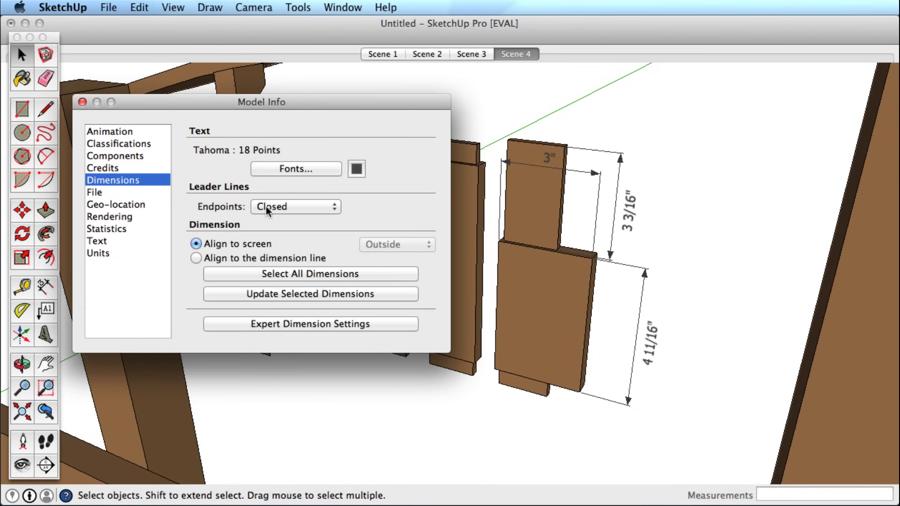
left_click(339, 170)
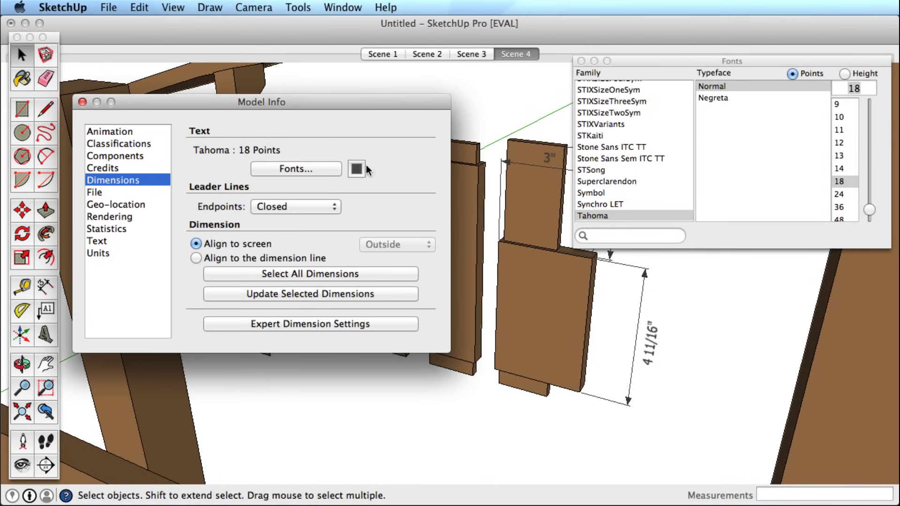
left_click(361, 170)
left_click(475, 153)
left_click(581, 61)
left_click(299, 204)
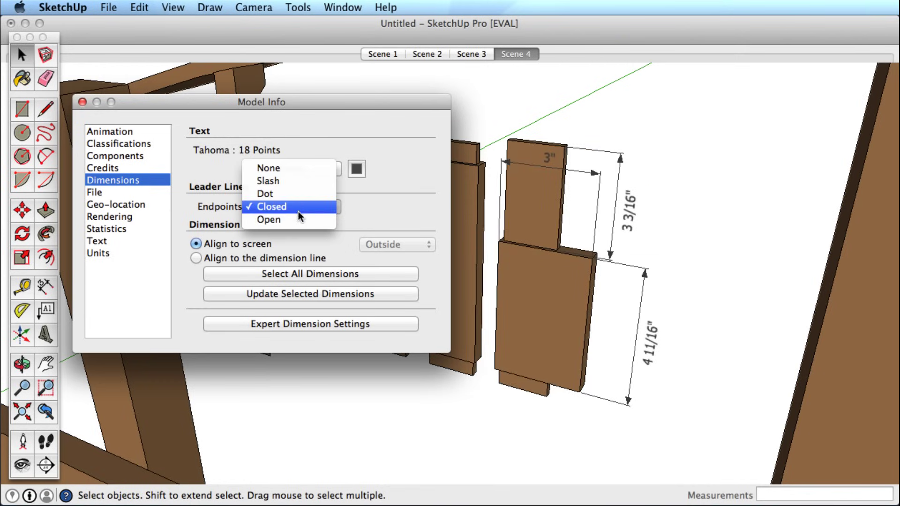
left_click(298, 205)
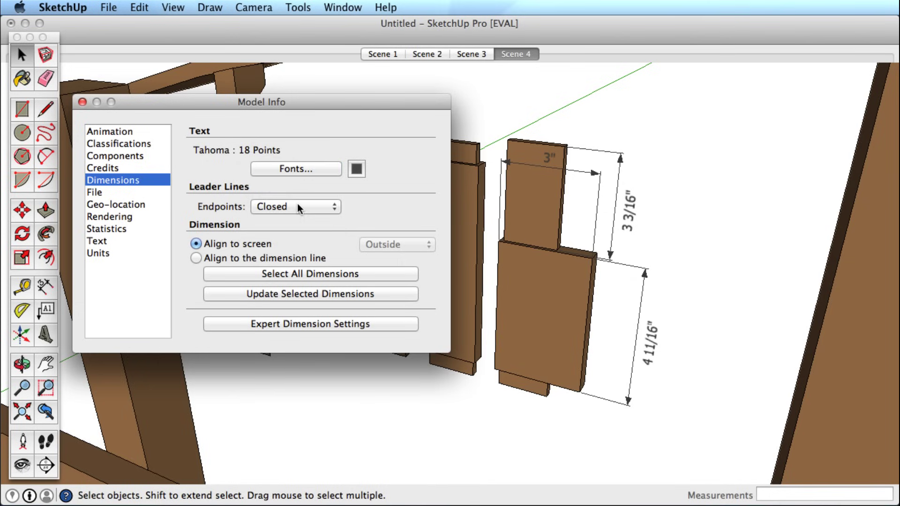
Step: Select the wide slat's two vertical dimensions, and set the dimension settings to 24-point text with Dot endpoints
left_click(669, 236)
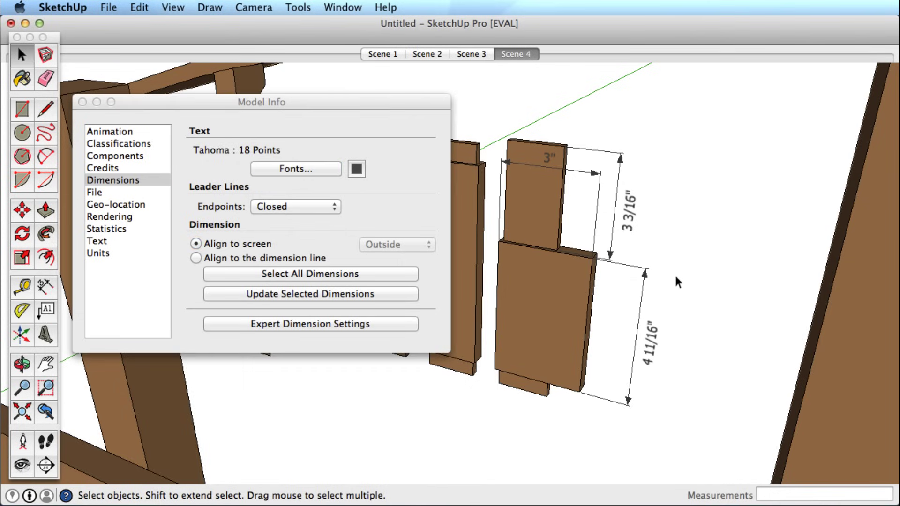
left_click_drag(673, 274, 615, 211)
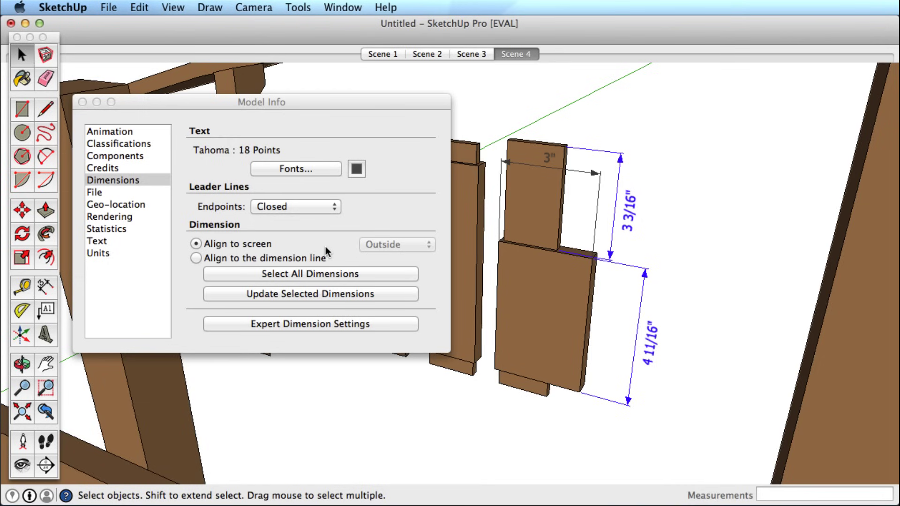
left_click(318, 170)
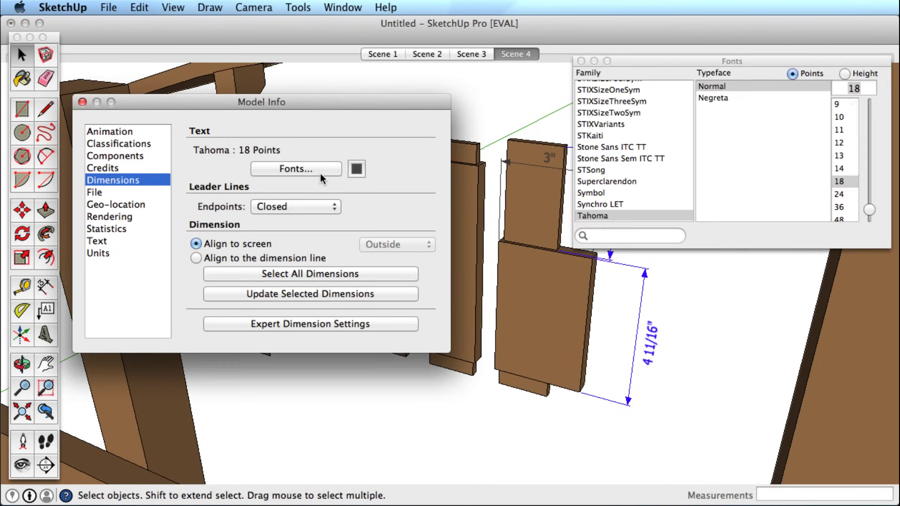
left_click(839, 194)
left_click(581, 61)
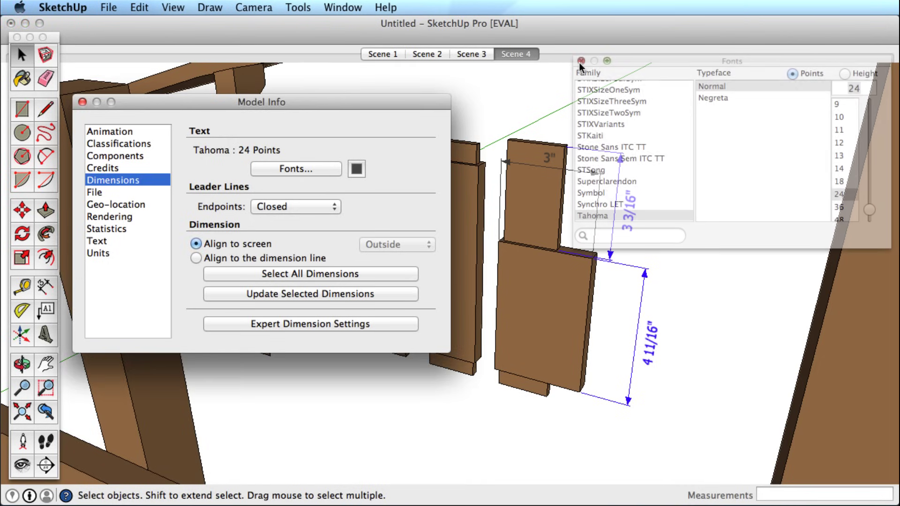
left_click(330, 210)
left_click(324, 192)
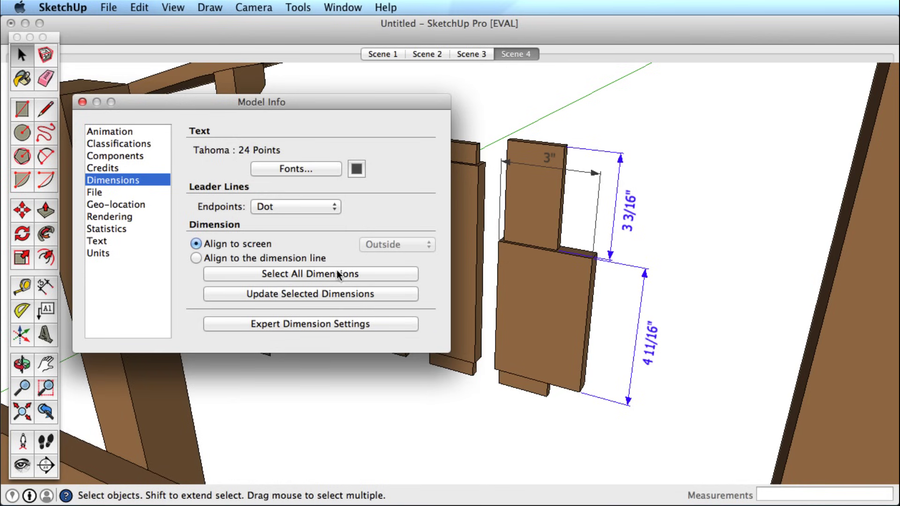
Step: Apply the 24-point text and Dot endpoint settings to the selected dimensions, and then to all dimensions in the model
left_click(349, 294)
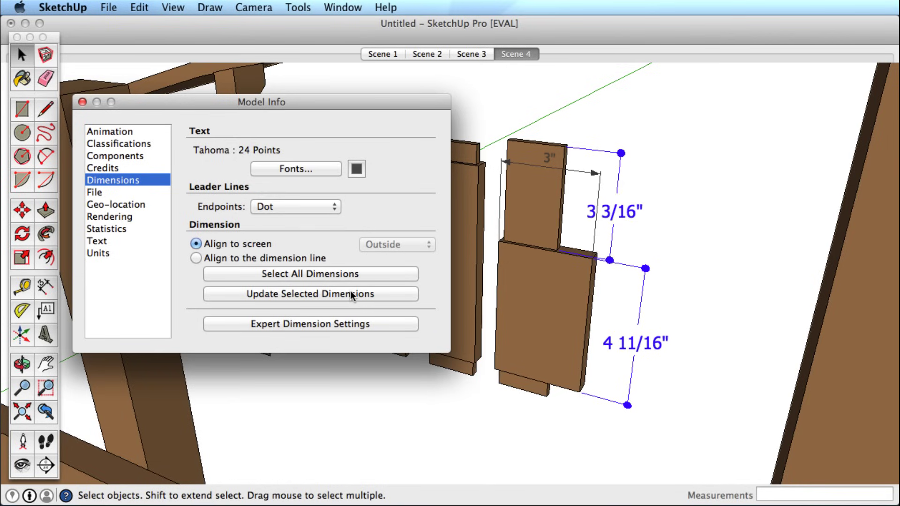
left_click(339, 273)
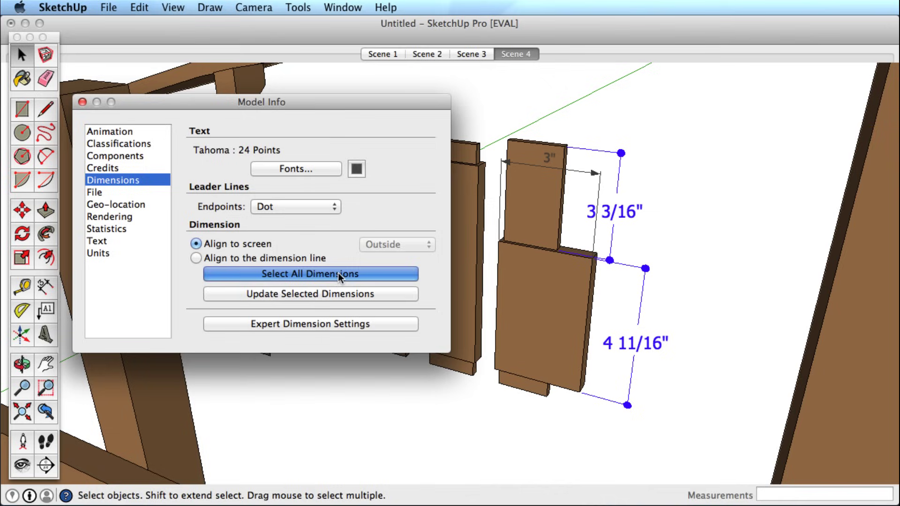
left_click(341, 296)
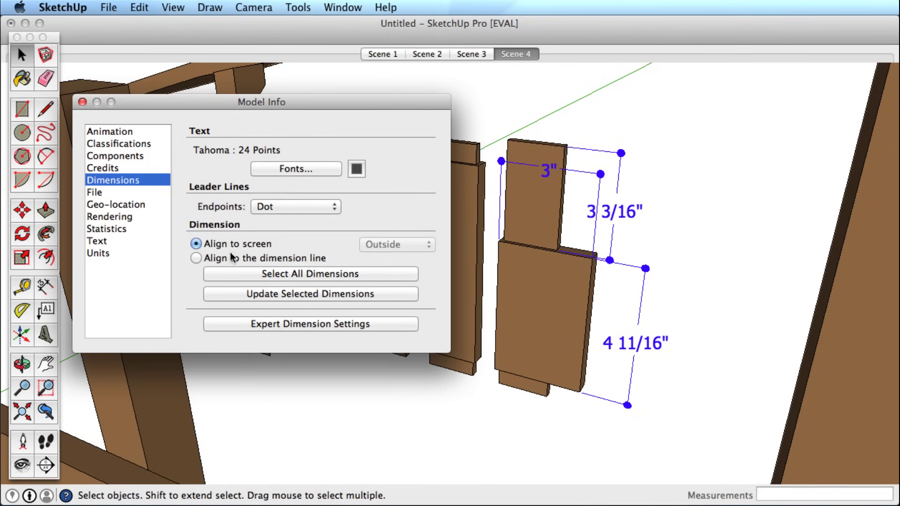
Step: Align the dimension text to the dimension line in the Above position and update all selected dimensions
left_click(196, 258)
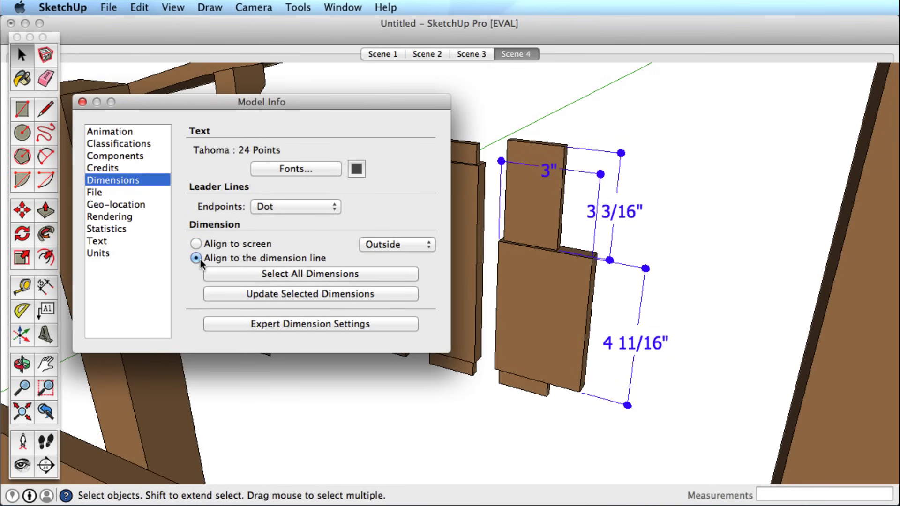
left_click(378, 245)
left_click(381, 219)
left_click(330, 300)
Step: Set the text position on the dimension line to Centered and update the selected dimensions
left_click(378, 244)
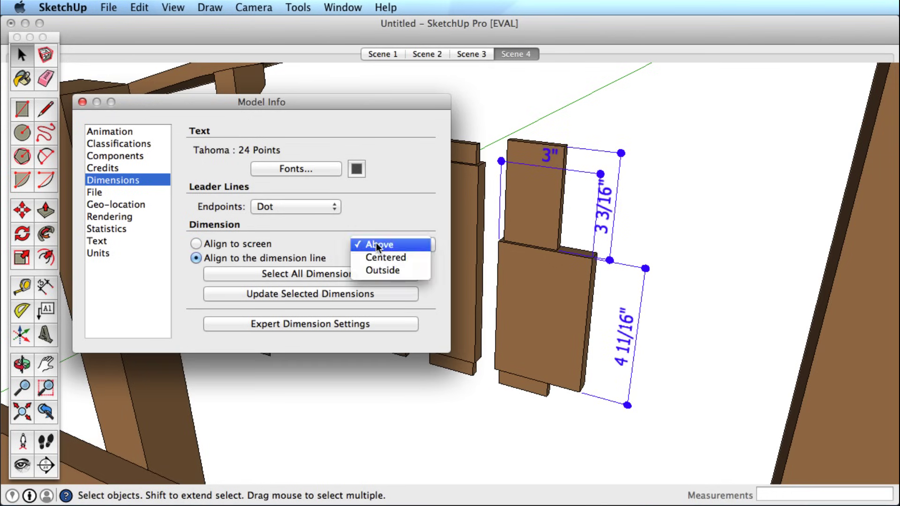
left_click(377, 256)
left_click(358, 290)
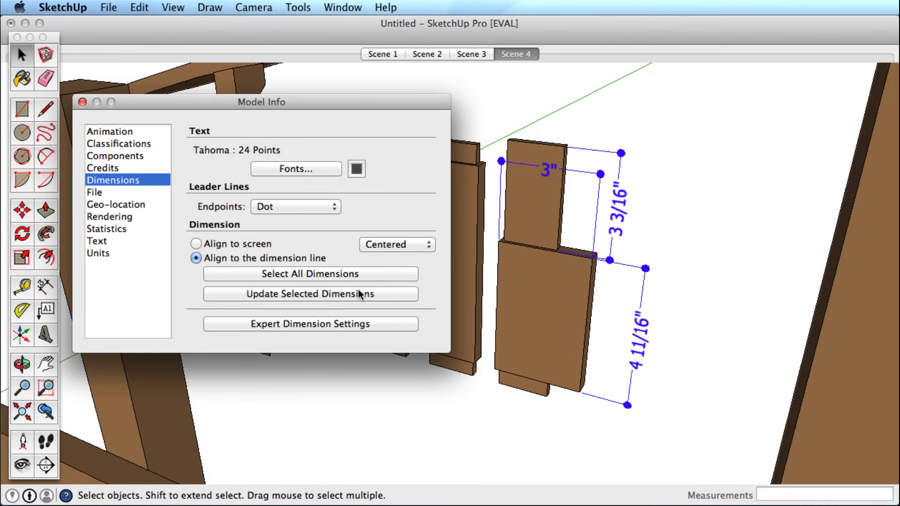
Step: Set the text position on the dimension line to Outside and update the selected dimensions
left_click(380, 249)
left_click(381, 256)
left_click(354, 296)
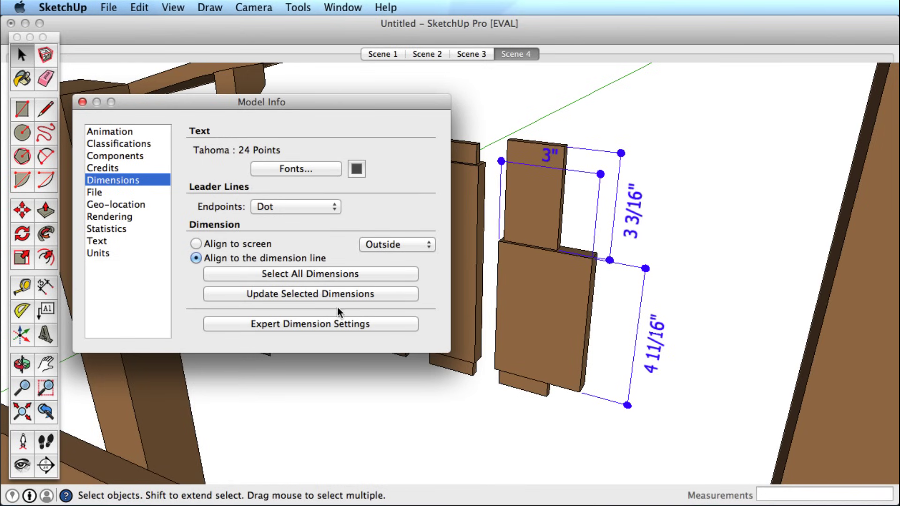
Step: In the expert dimension settings, toggle both hiding options off and on again, and slightly lower the Hide when foreshortened threshold
left_click(327, 323)
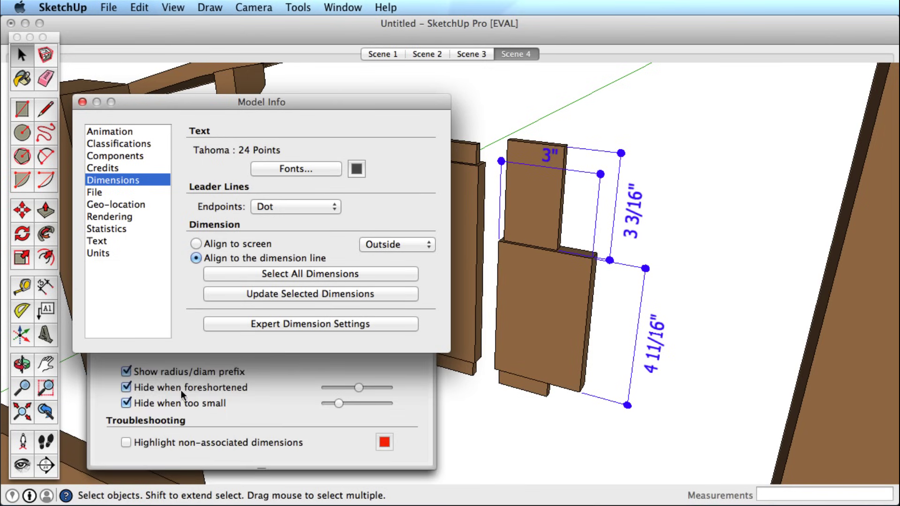
left_click(126, 387)
left_click(126, 403)
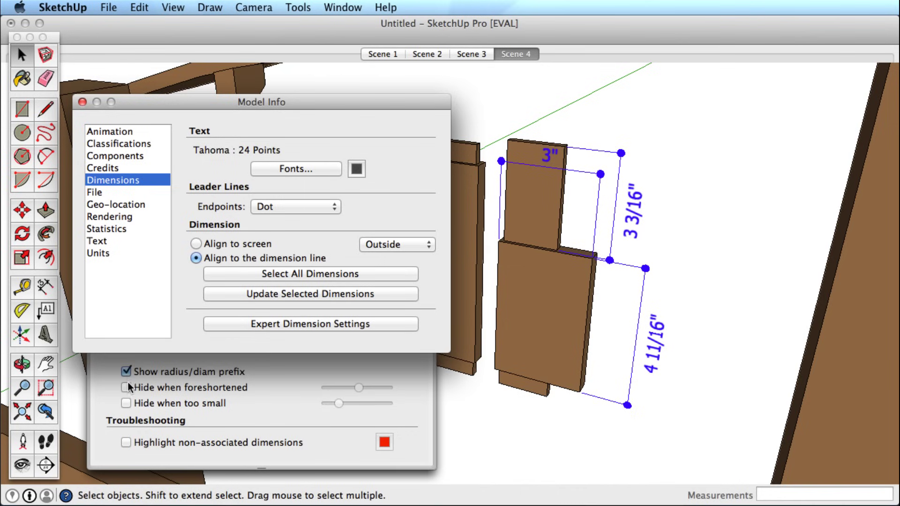
left_click(127, 387)
left_click_drag(338, 388, 350, 389)
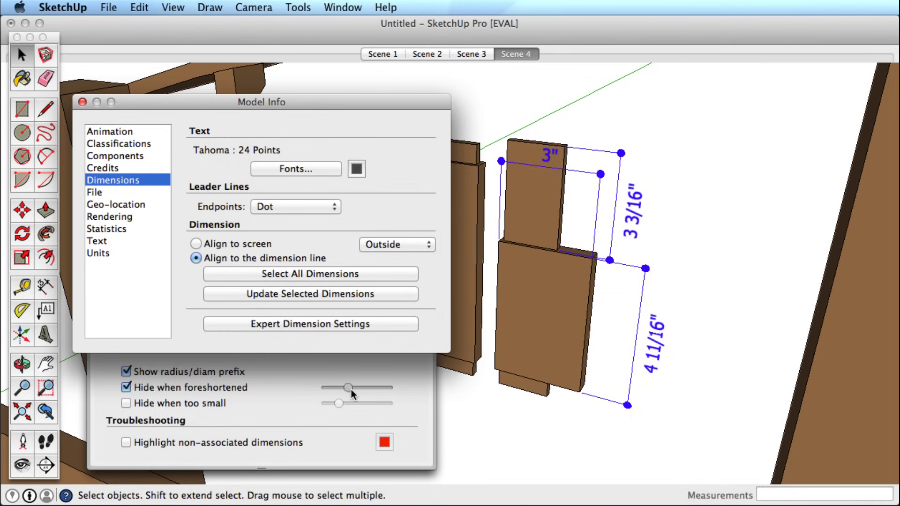
left_click(126, 403)
scroll(564, 353, "down", 8)
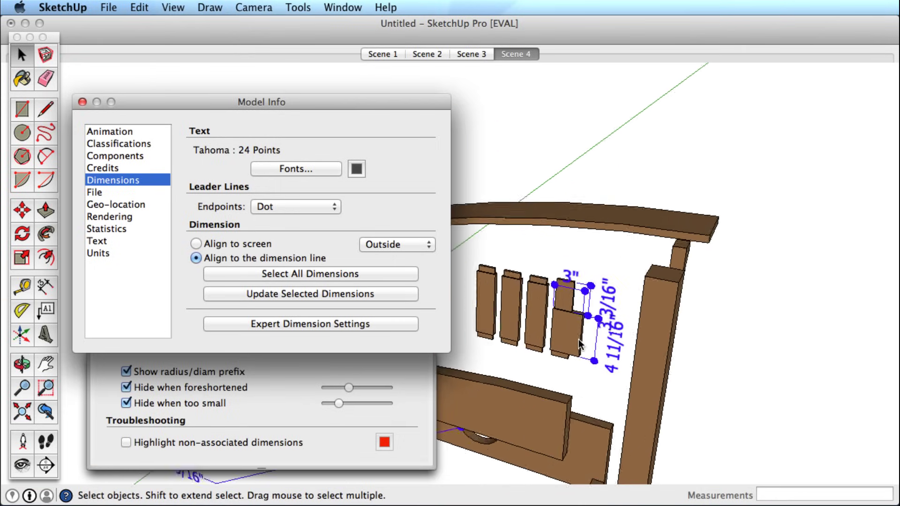
scroll(579, 344, "up", 10)
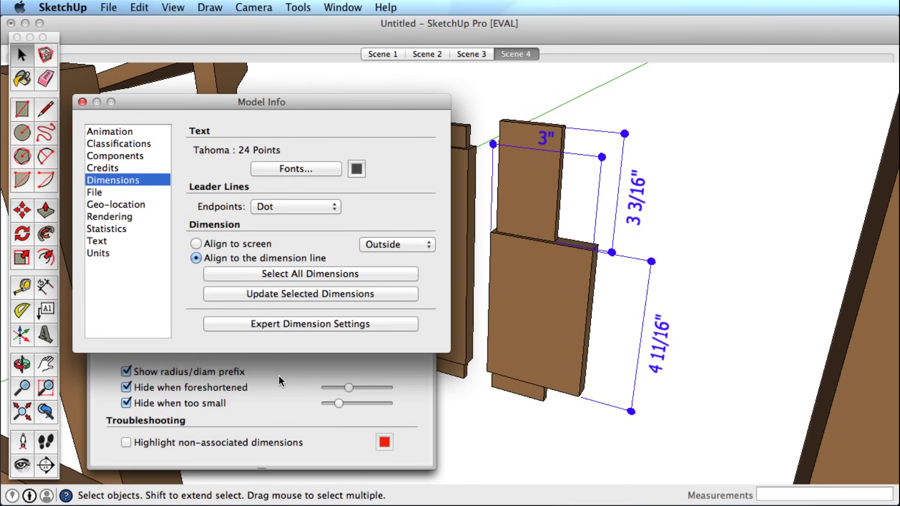
Step: Open the model's units settings and examine the available length precision and format options
left_click(119, 249)
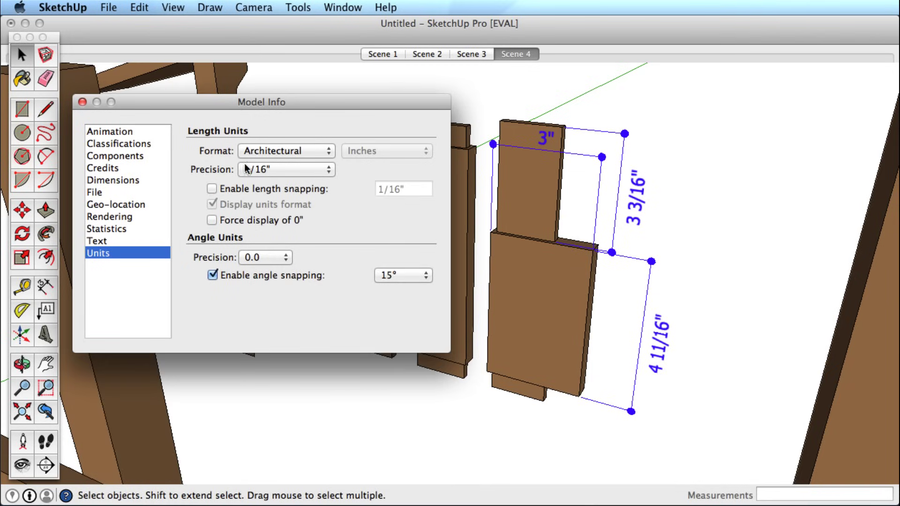
left_click(268, 169)
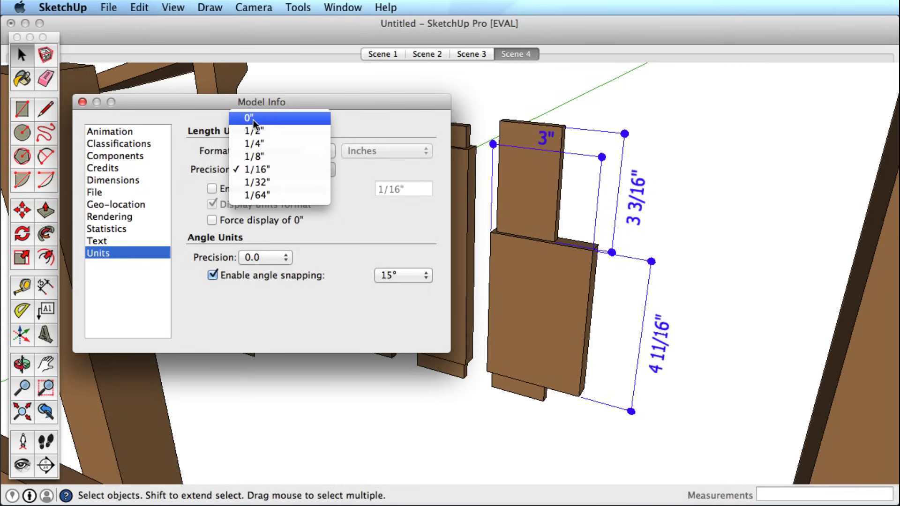
left_click(255, 169)
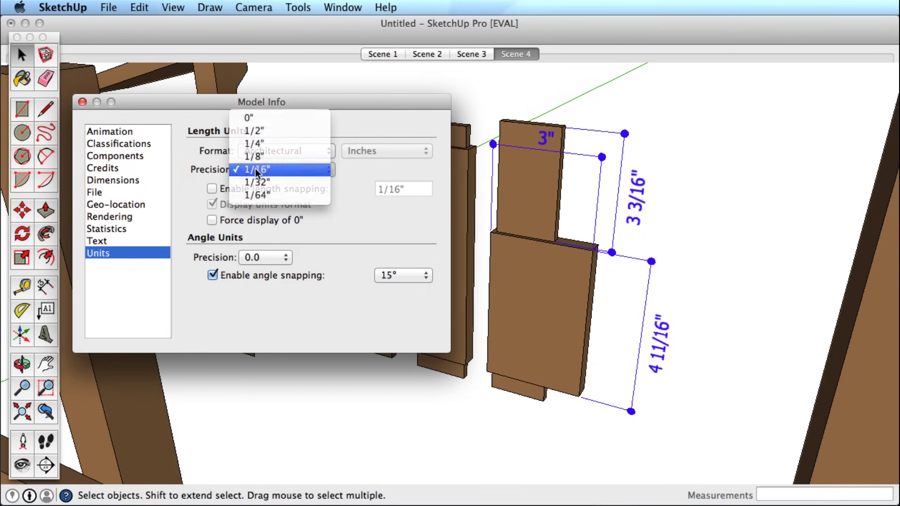
left_click(269, 153)
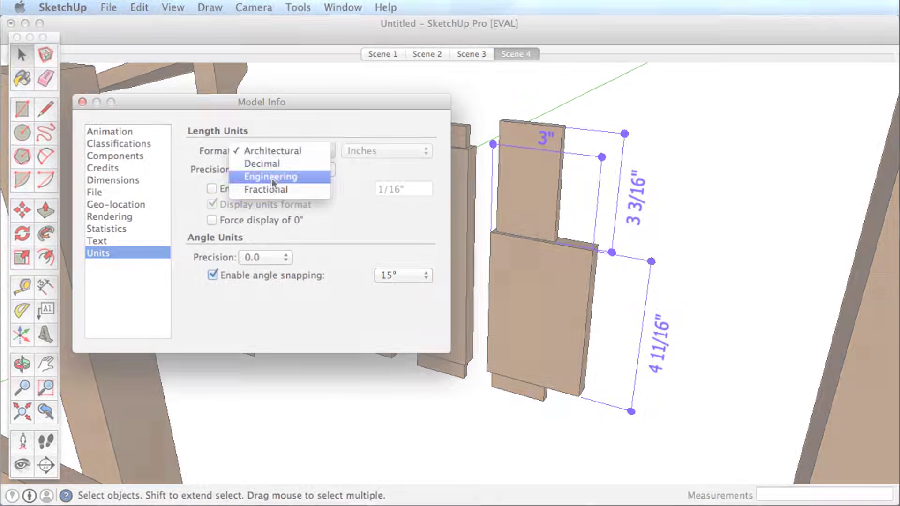